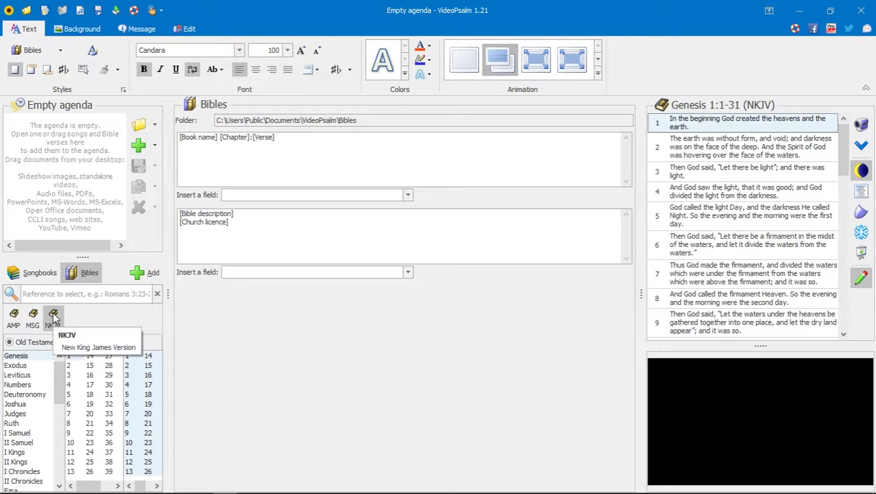
Select Joshua chapter 1 verse 8 in the NKJV Bible and project it.
left_click(13, 404)
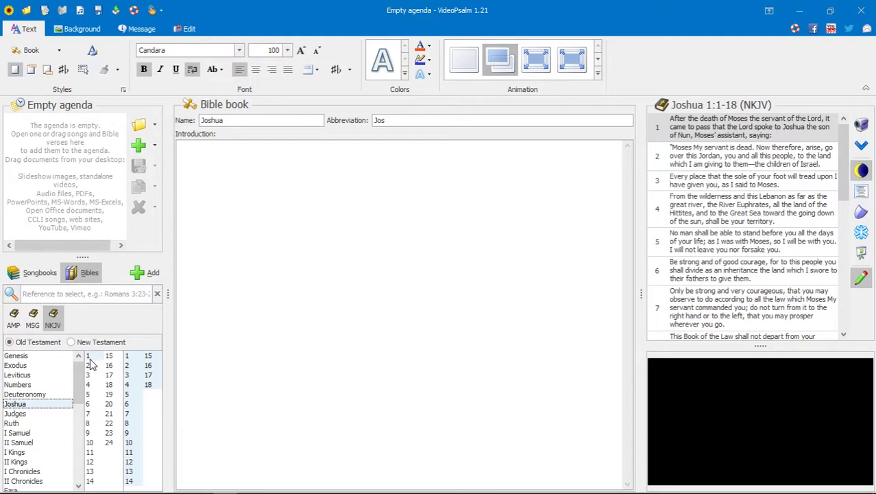
left_click(89, 357)
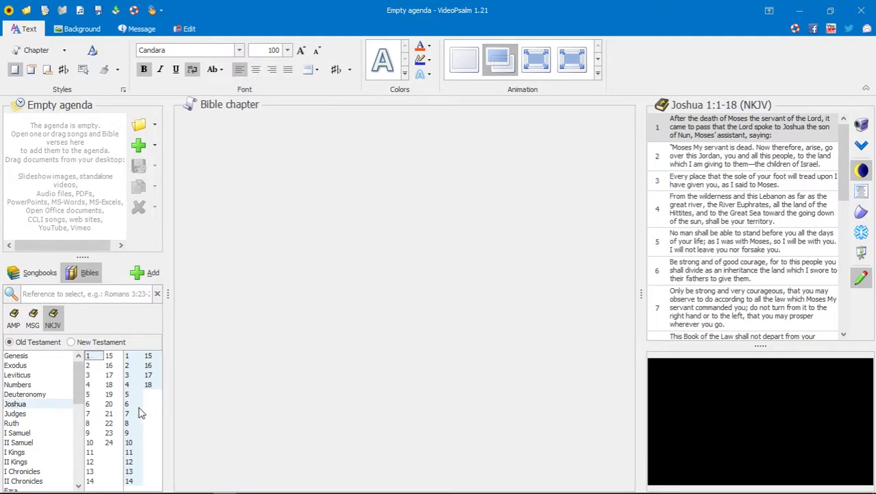
left_click(128, 425)
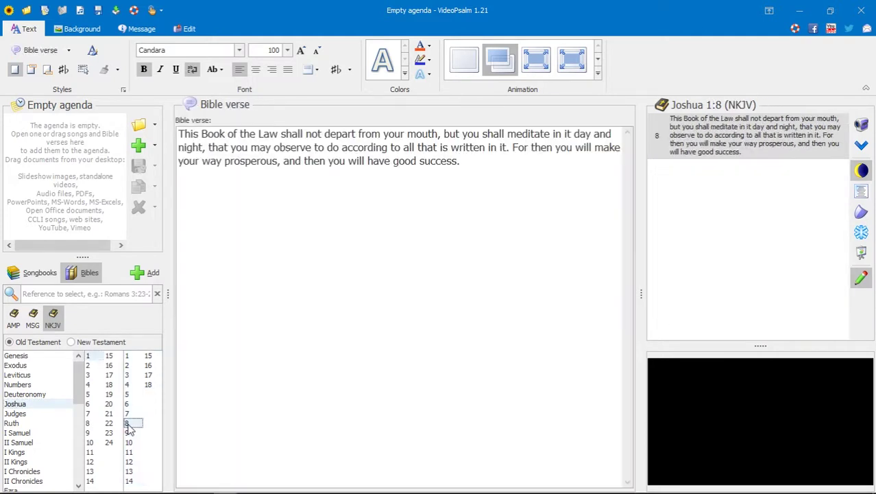
left_click(751, 151)
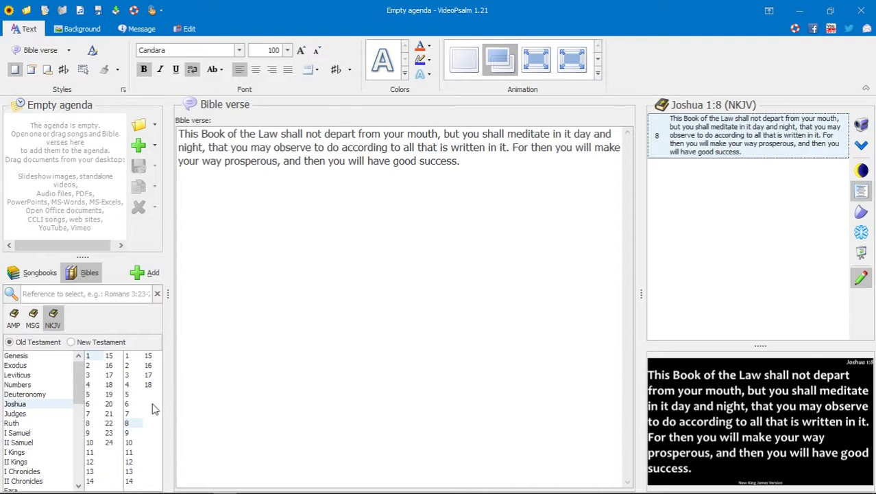
Select Joshua 1:9 and switch the Bible search from reference lookup to word search and back.
left_click(129, 433)
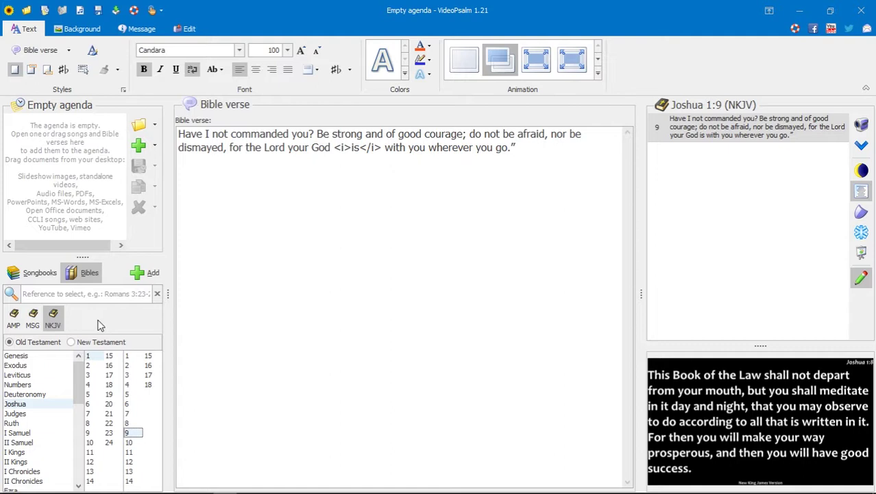
left_click(106, 293)
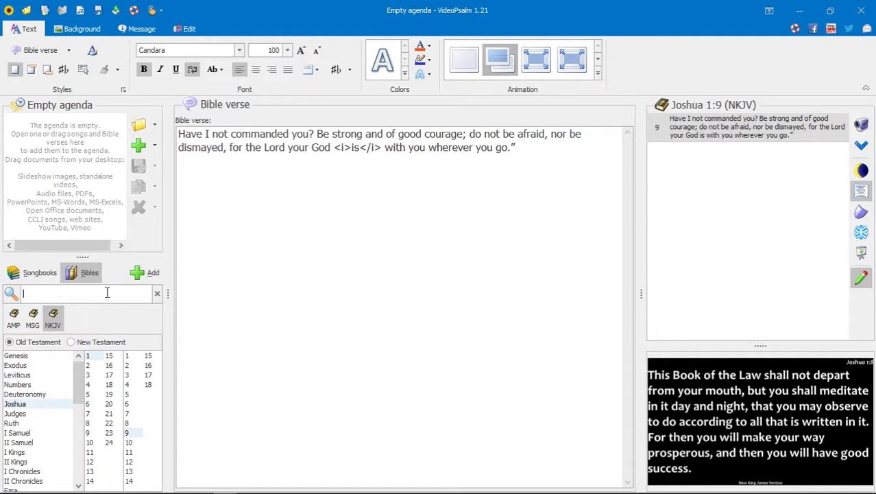
left_click(18, 298)
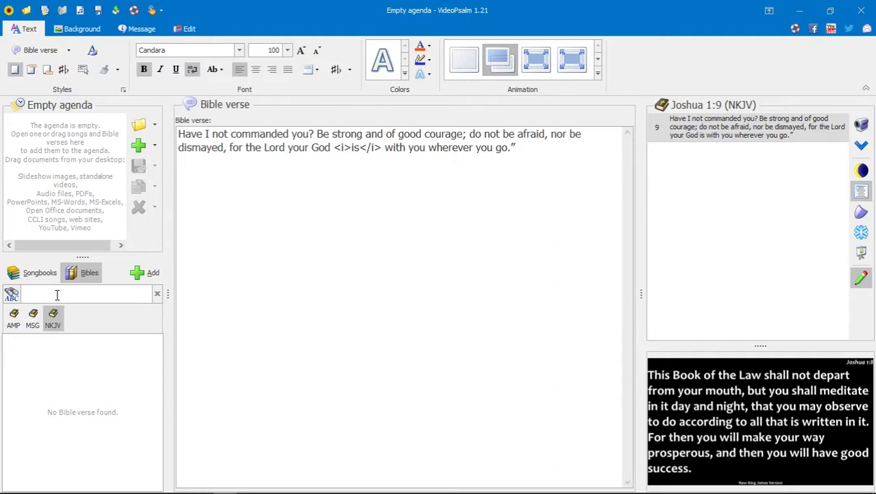
left_click(14, 294)
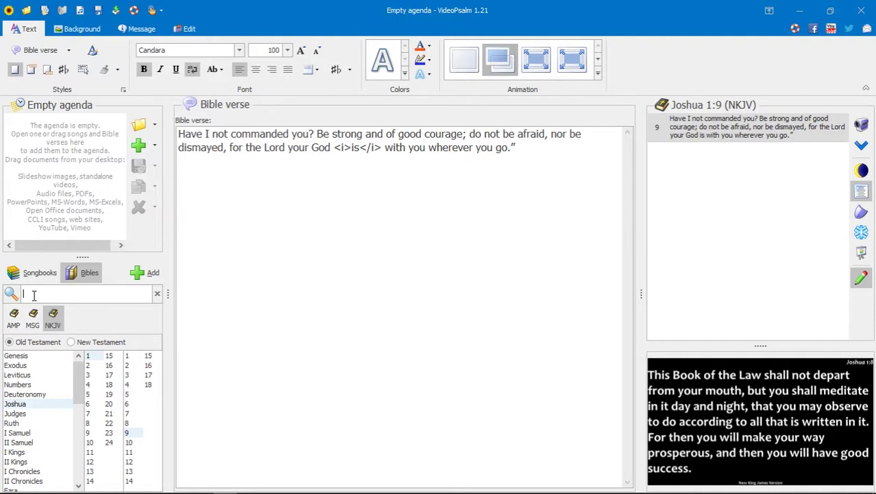
Look up Psalms 23 by reference in the NKJV and project verse 1.
type("Psalms")
type("23")
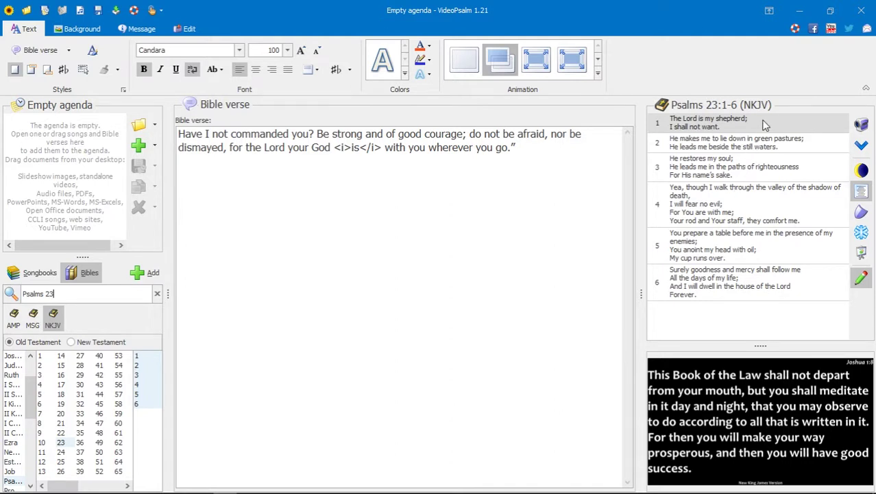
left_click(765, 124)
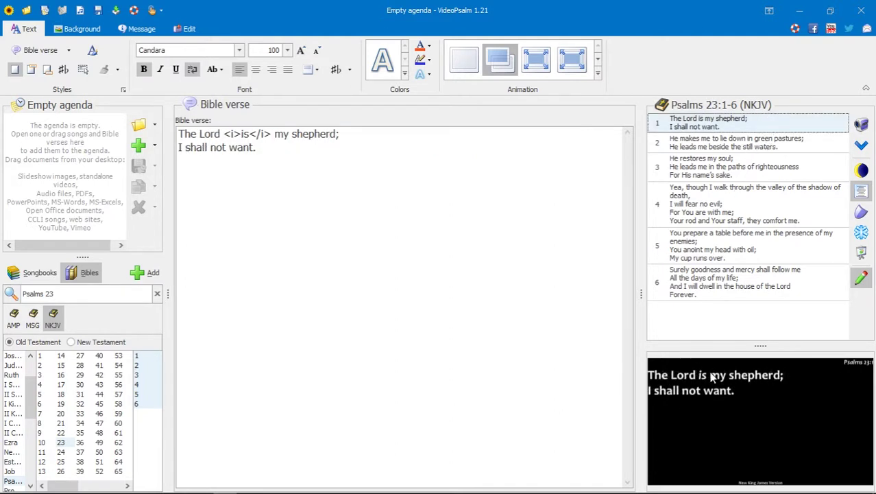
Project verses 2 to 6 of Psalms 23 one after another, and return the projection to verse 1.
left_click(718, 150)
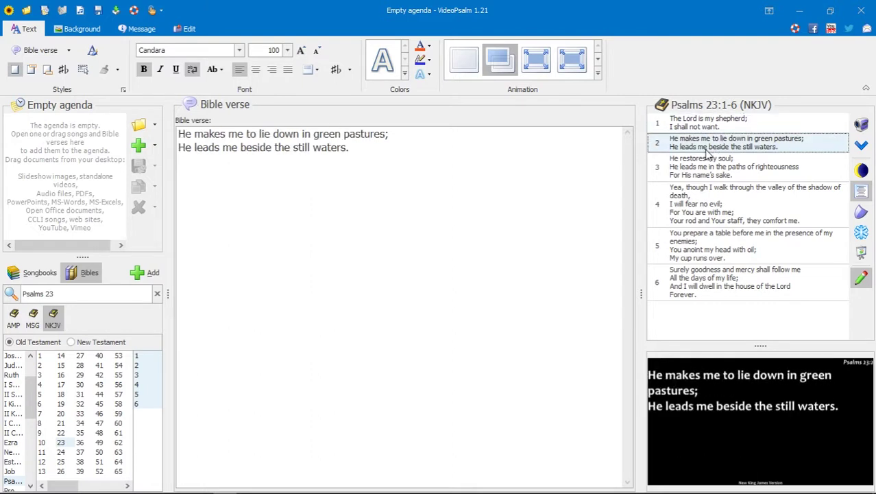
left_click(767, 166)
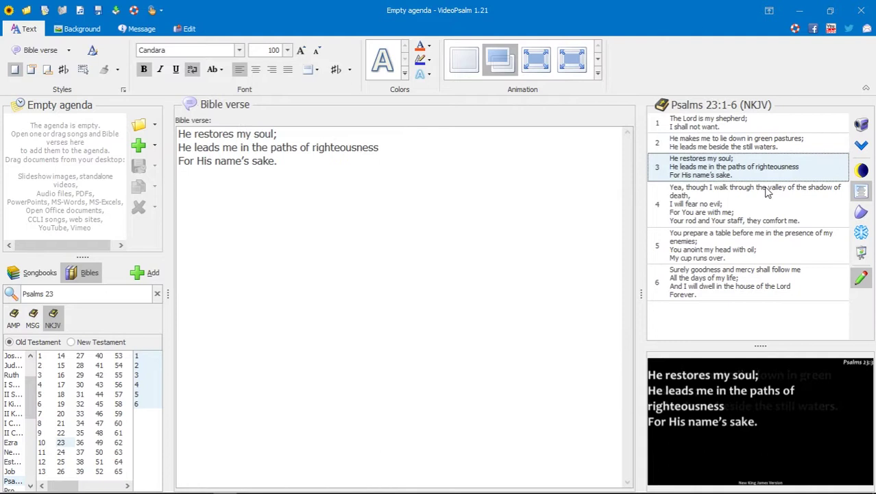
left_click(767, 190)
left_click(830, 231)
left_click(777, 270)
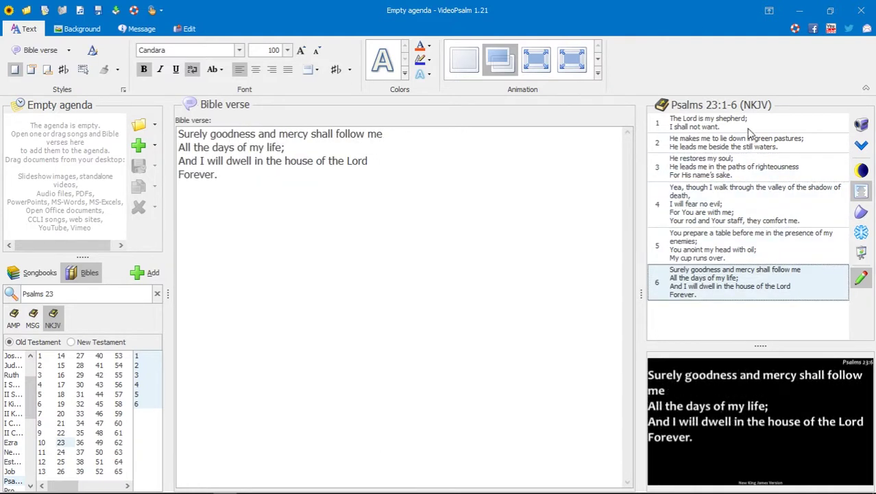
left_click(717, 123)
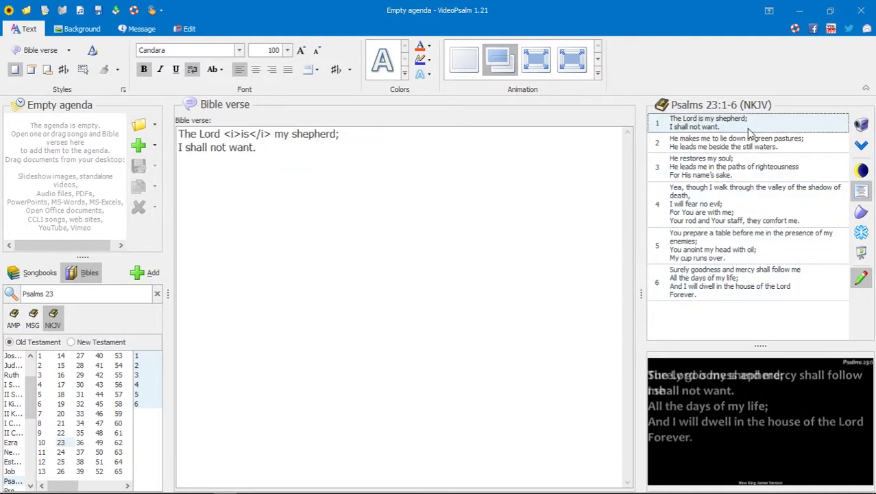
Try narrowing the Bible reference to Psalms 23:4, and revert it to the whole chapter.
left_click(76, 294)
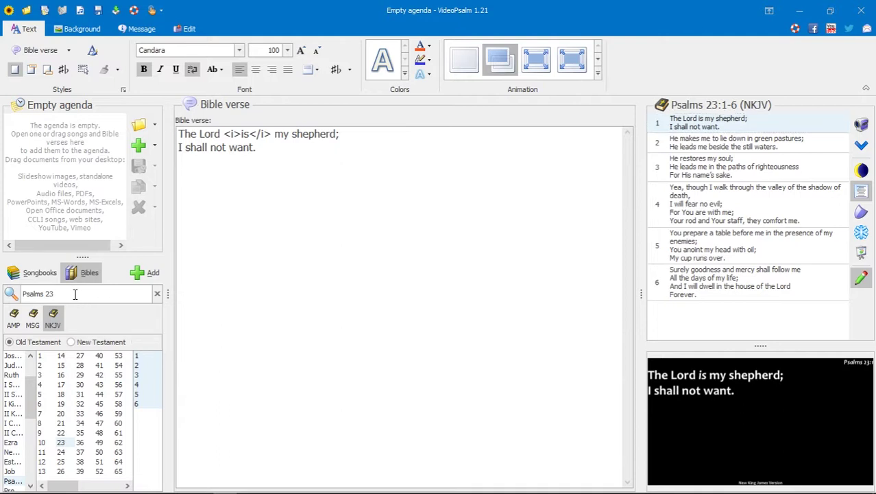
type(":4")
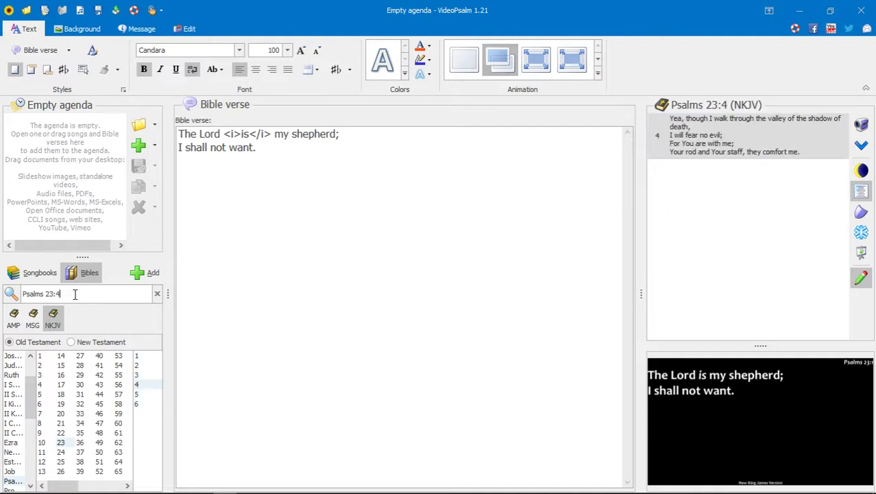
key("BackSpace")
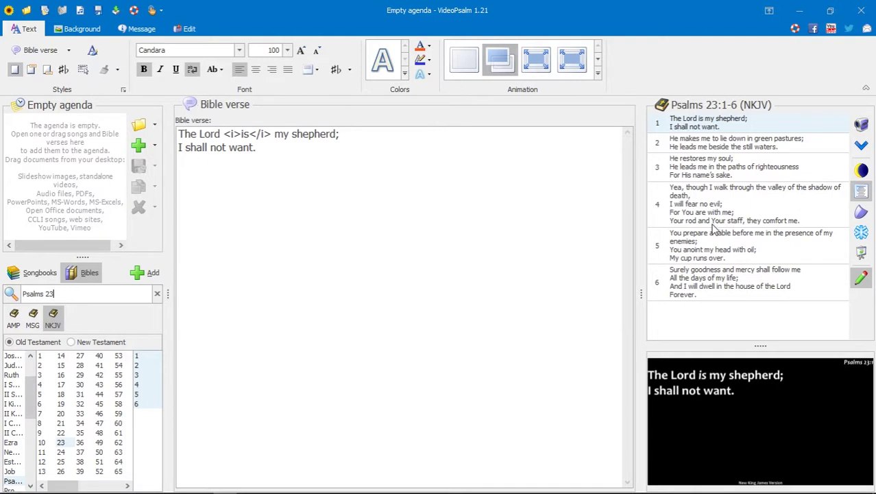
Project Psalms 23 verse by verse from verse 3 up to 6, and step backwards to verse 1.
left_click(691, 170)
left_click(716, 213)
left_click(725, 251)
left_click(729, 276)
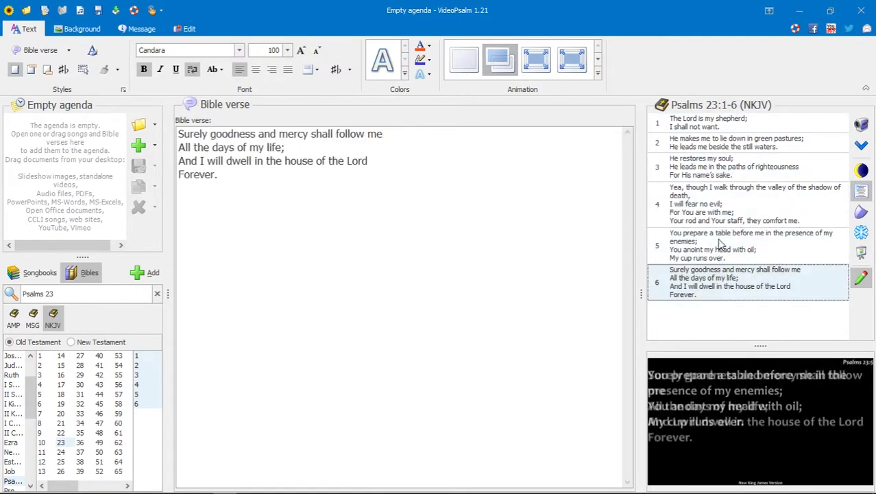
left_click(722, 254)
left_click(727, 218)
left_click(717, 167)
left_click(713, 142)
left_click(710, 124)
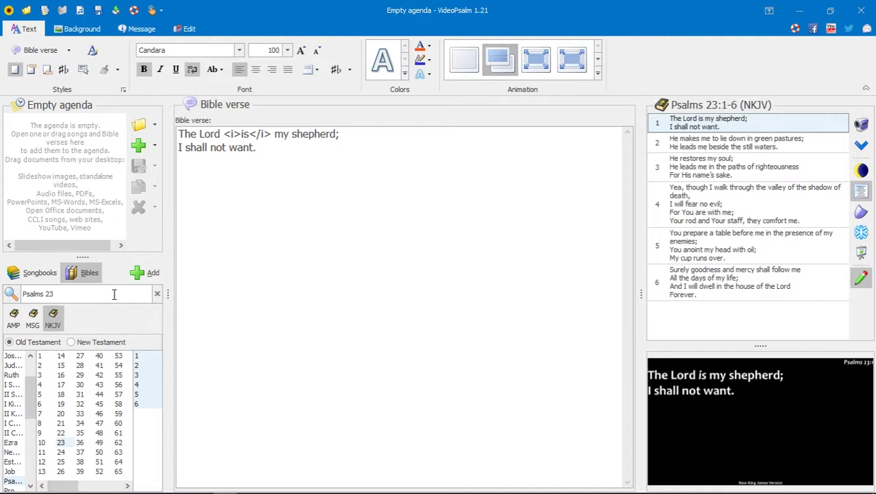
Search the NKJV for verses containing the word "success" and open Joel 2:2 from the results.
left_click(9, 297)
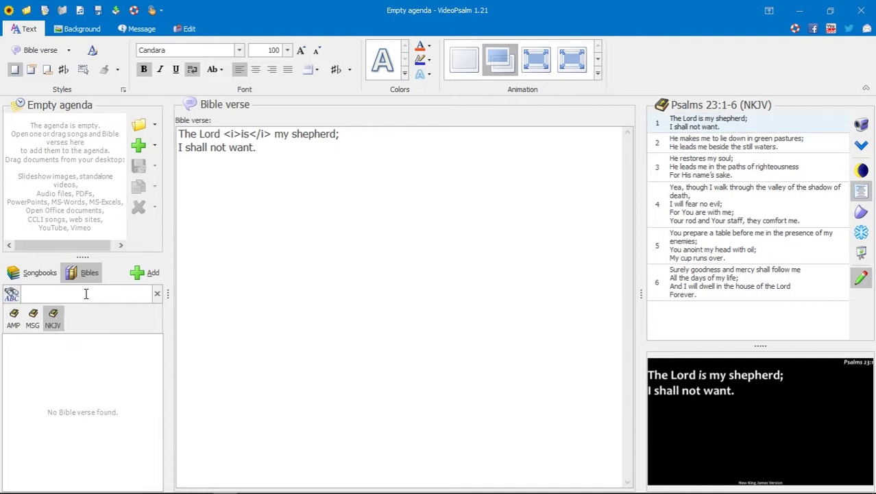
type("success")
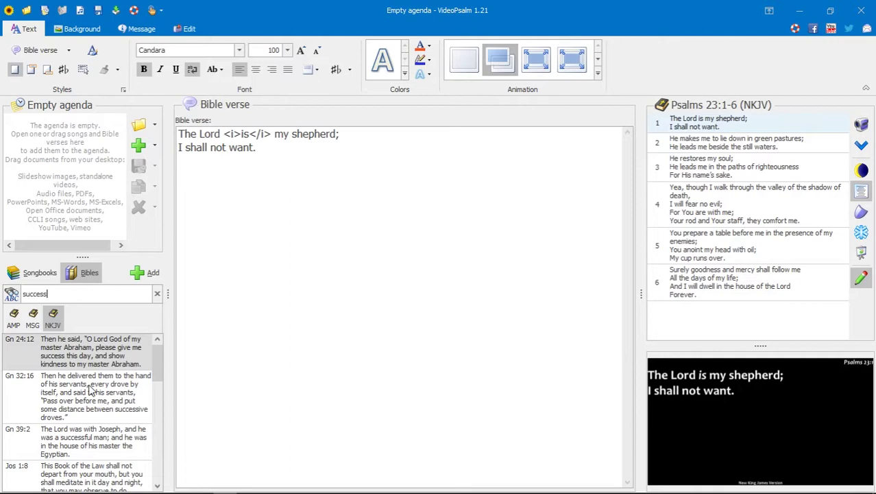
scroll(88, 394, "down", 5)
scroll(89, 397, "down", 3)
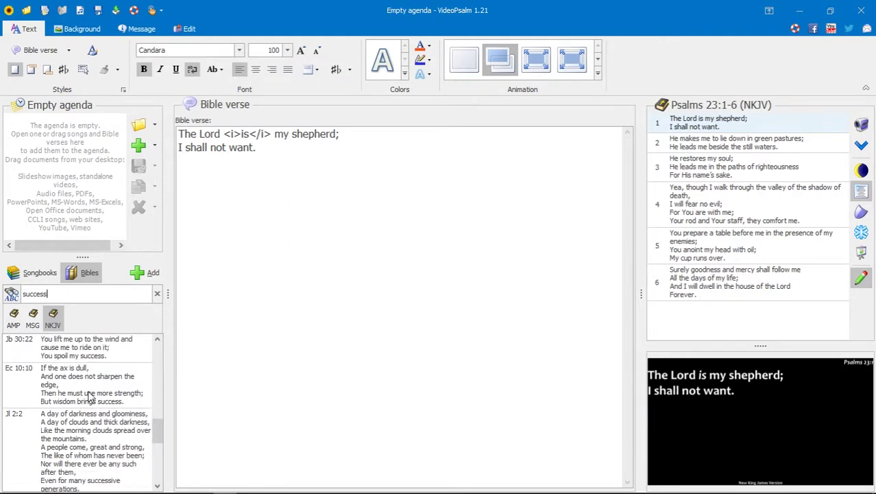
left_click(89, 394)
left_click(71, 355)
left_click(89, 420)
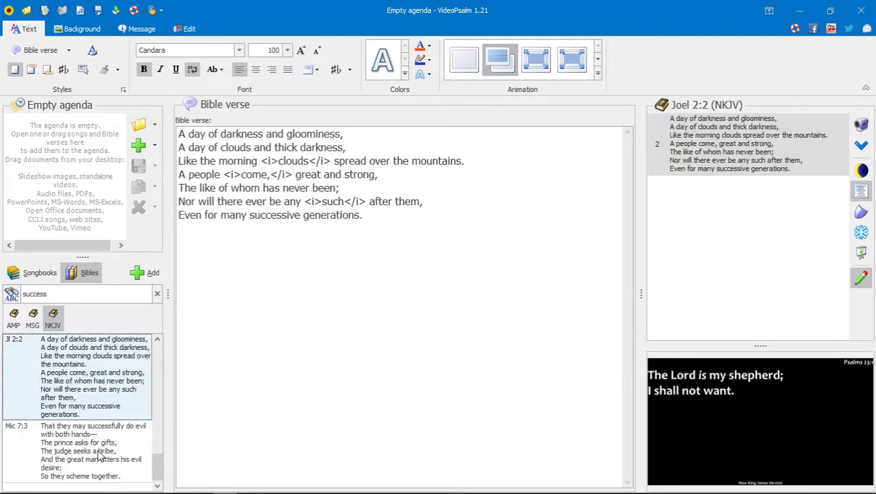
scroll(49, 380, "up", 5)
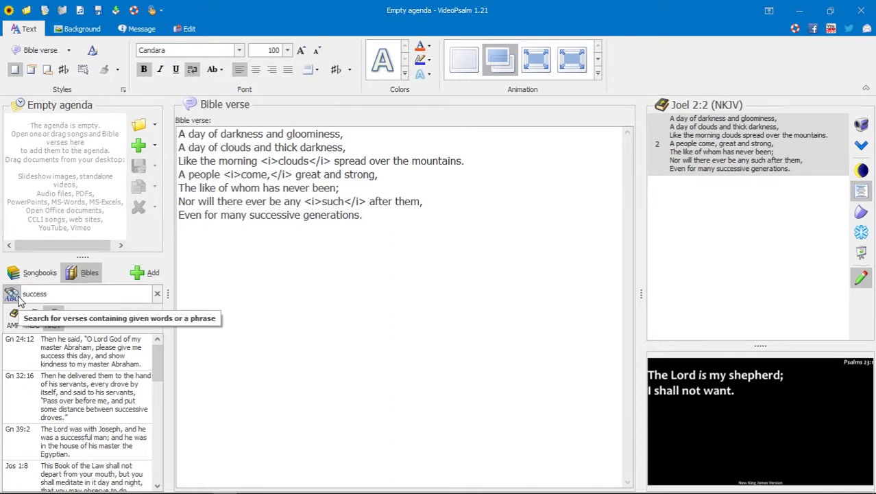
Try entering the reference "Psalm 23" in the word search.
double_click(76, 294)
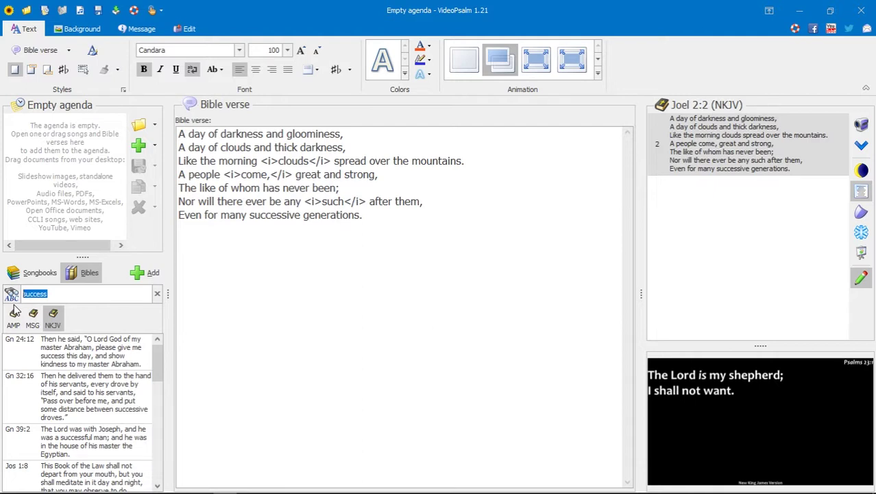
type("Psal")
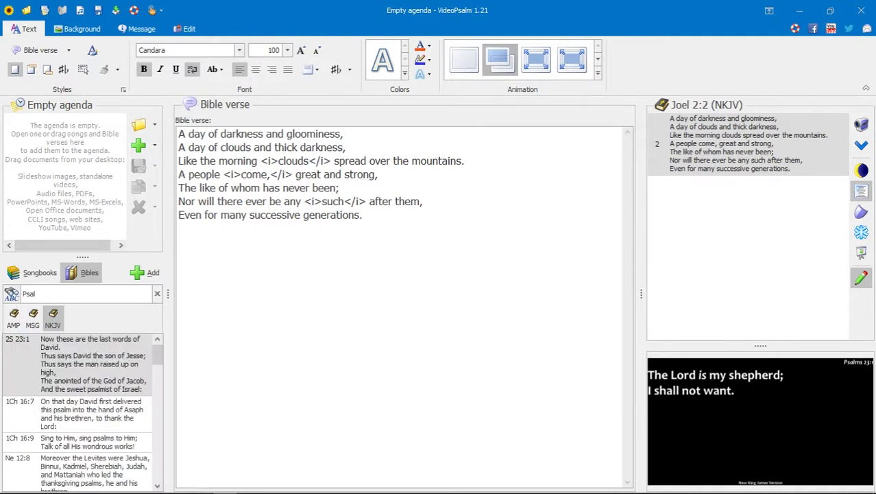
type("m 23")
Switch the Bible search back to references, look up Psalms 139 in the NKJV and project verse 7.
left_click(12, 299)
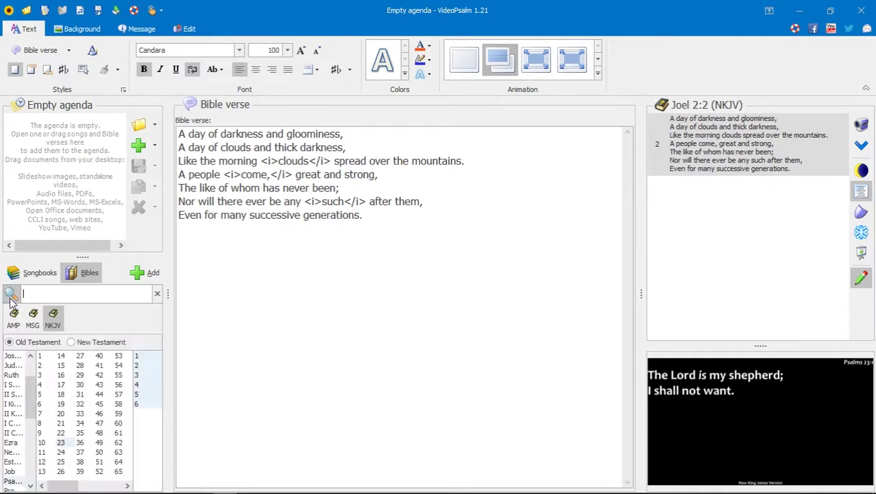
left_click(53, 319)
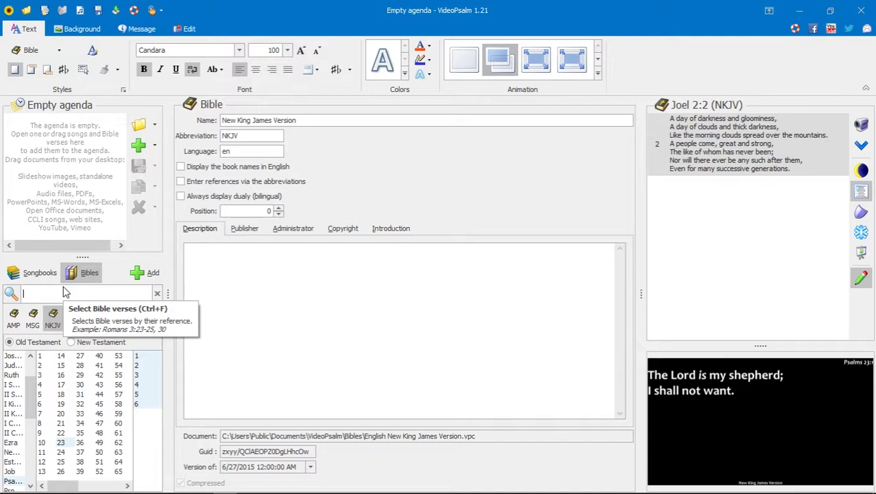
type("Psalms 139")
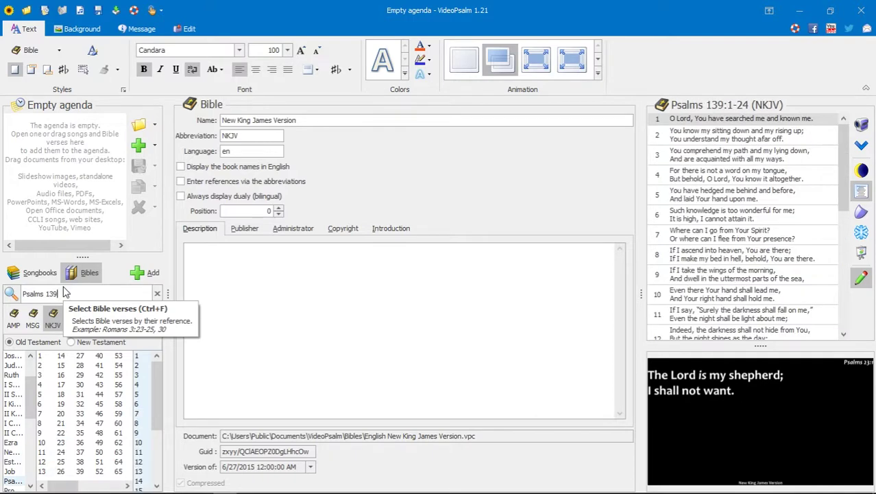
scroll(746, 223, "down", 6)
scroll(746, 223, "down", 3)
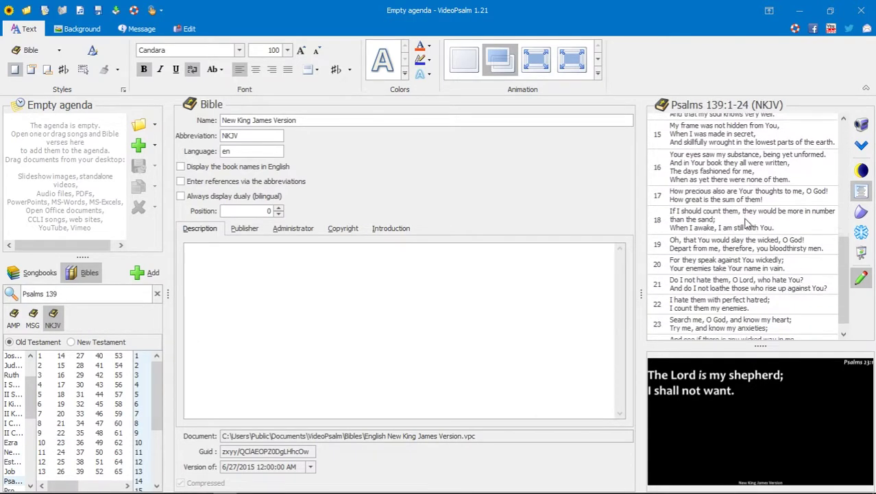
scroll(746, 224, "up", 8)
scroll(747, 225, "up", 1)
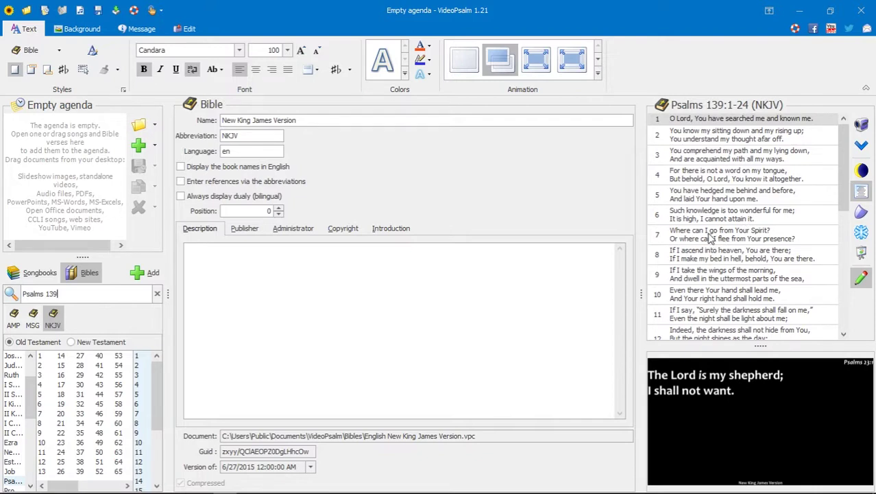
left_click(711, 237)
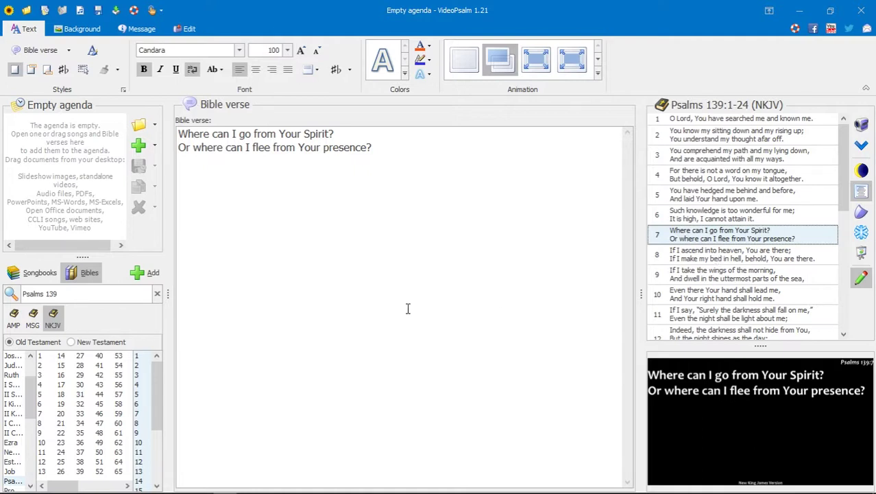
Project Psalm 139:7 from the Amplified Bible (AMP), and return the projection to the NKJV wording of verse 7.
left_click(21, 315)
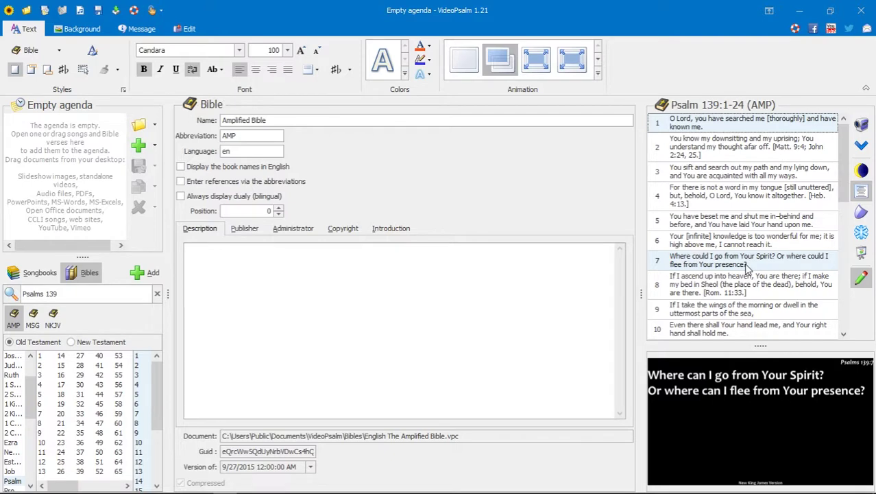
scroll(742, 187, "down", 5)
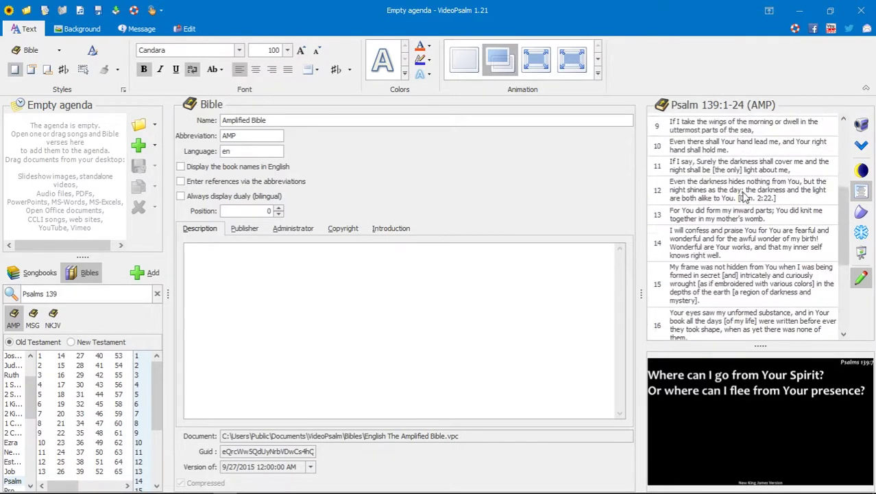
scroll(744, 198, "up", 3)
left_click(744, 168)
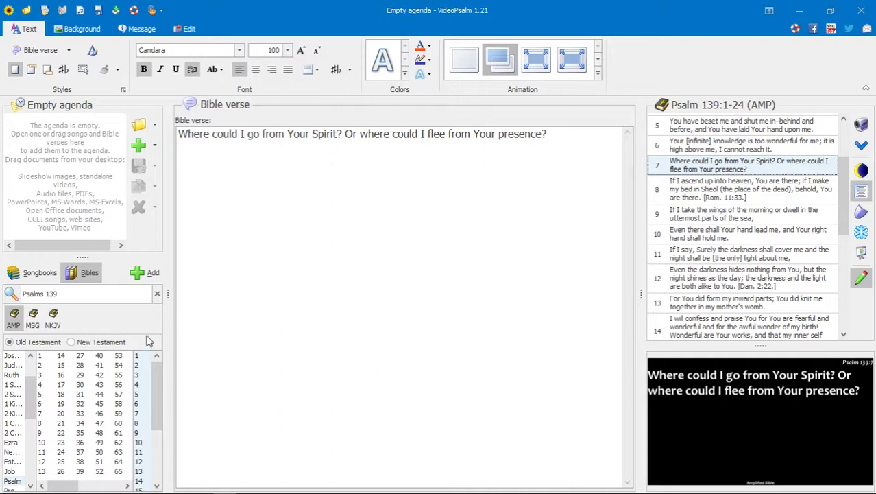
left_click(54, 317)
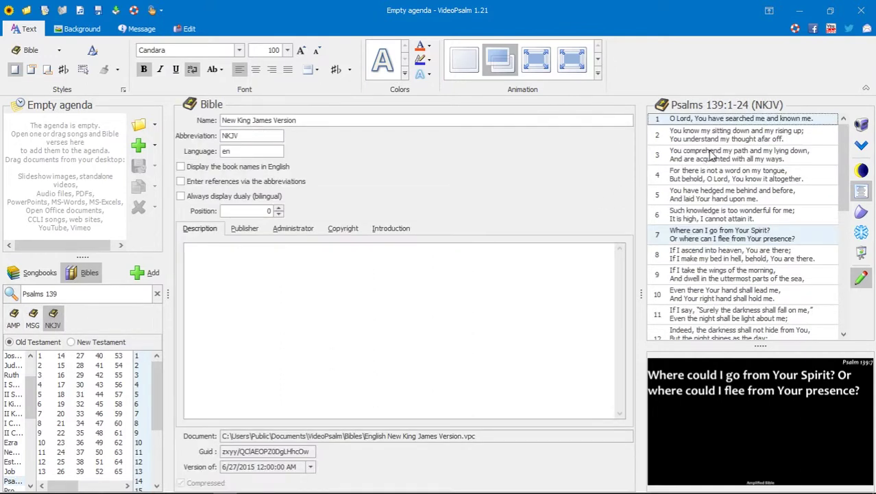
left_click(713, 246)
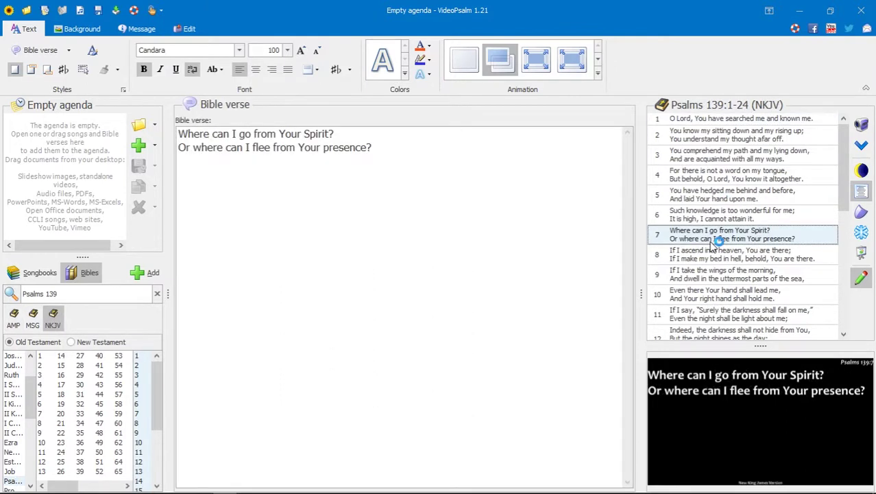